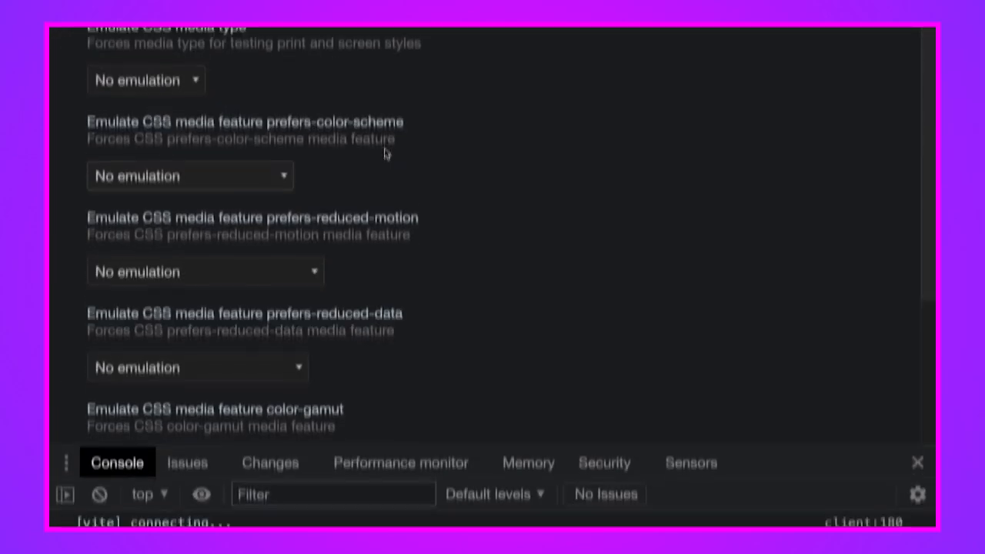
# - Emulate prefers-reduced-motion: reduce in Rendering, then inspect the ANIMATED LETTERS h1 in Elements
pyautogui.click(275, 254)
pyautogui.click(230, 273)
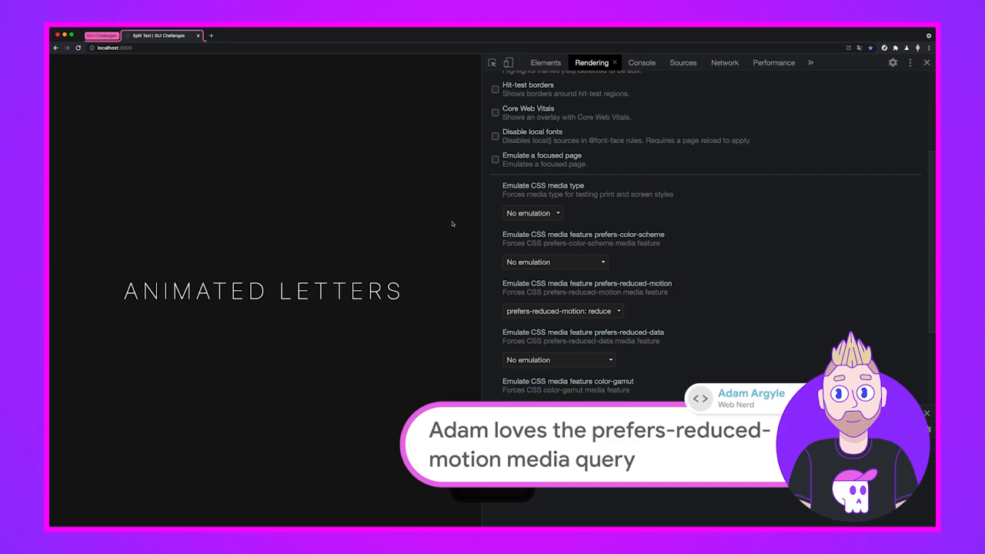
pyautogui.click(546, 62)
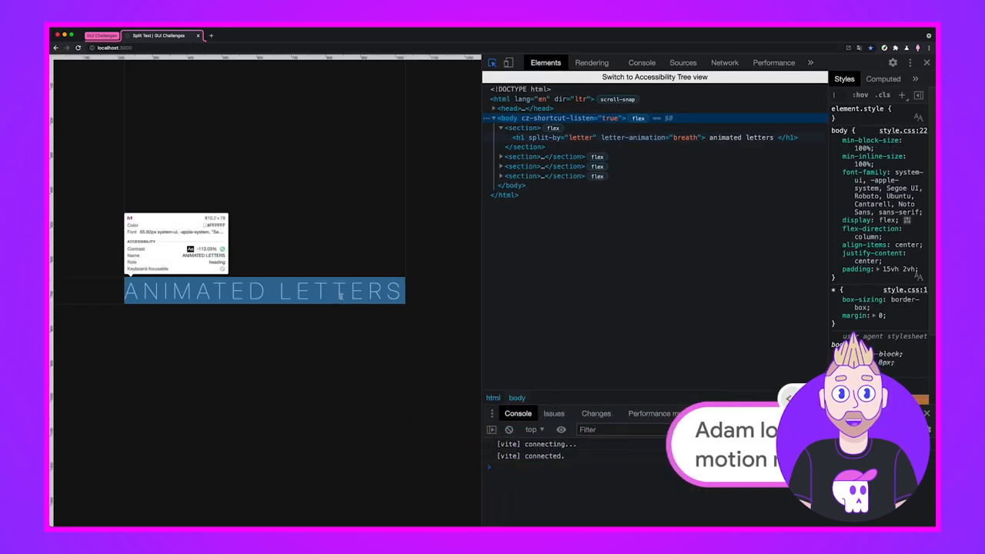
pyautogui.click(339, 296)
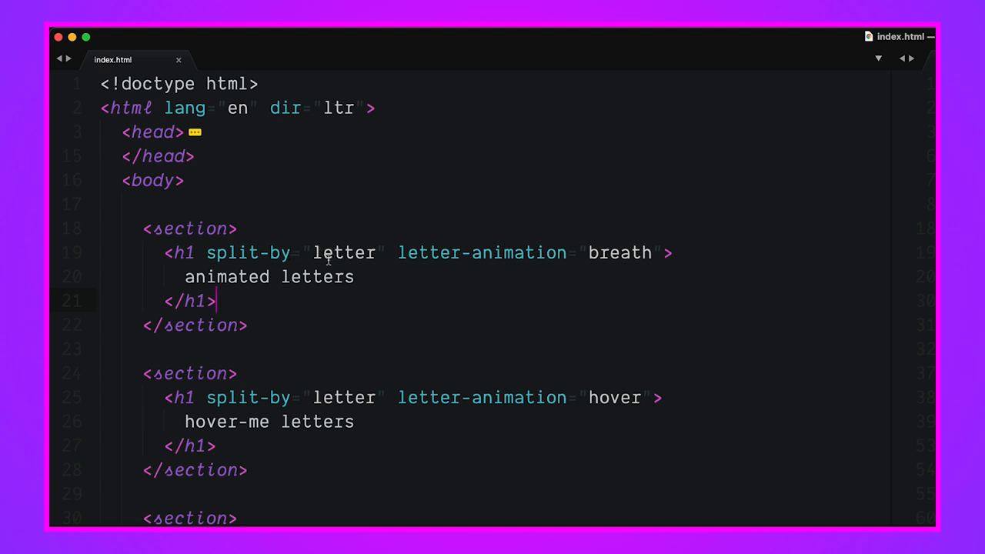
pyautogui.scroll(-5, 329, 262)
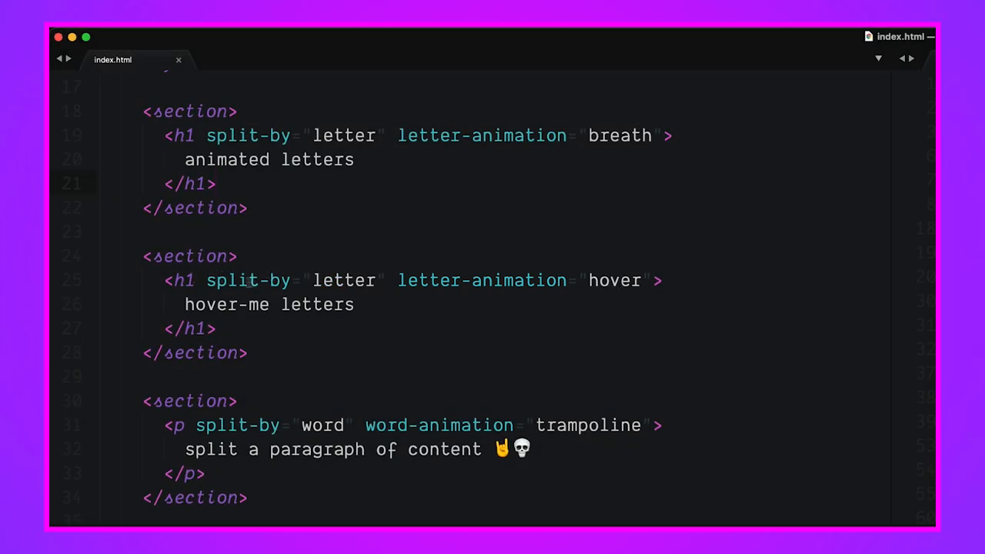
pyautogui.scroll(-5, 492, 308)
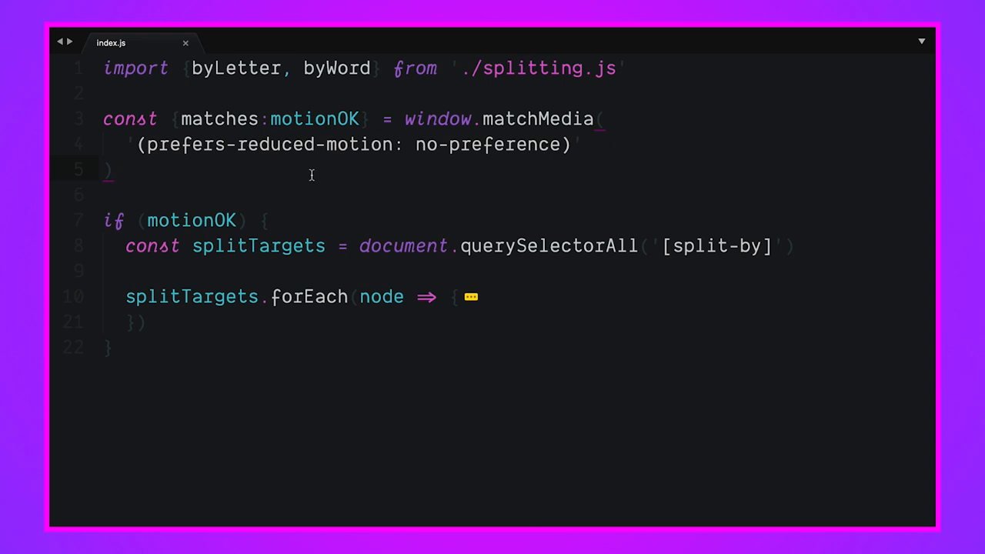
# - Place the caret on the blank line 2 of index.js near the reduced-motion check
pyautogui.click(228, 98)
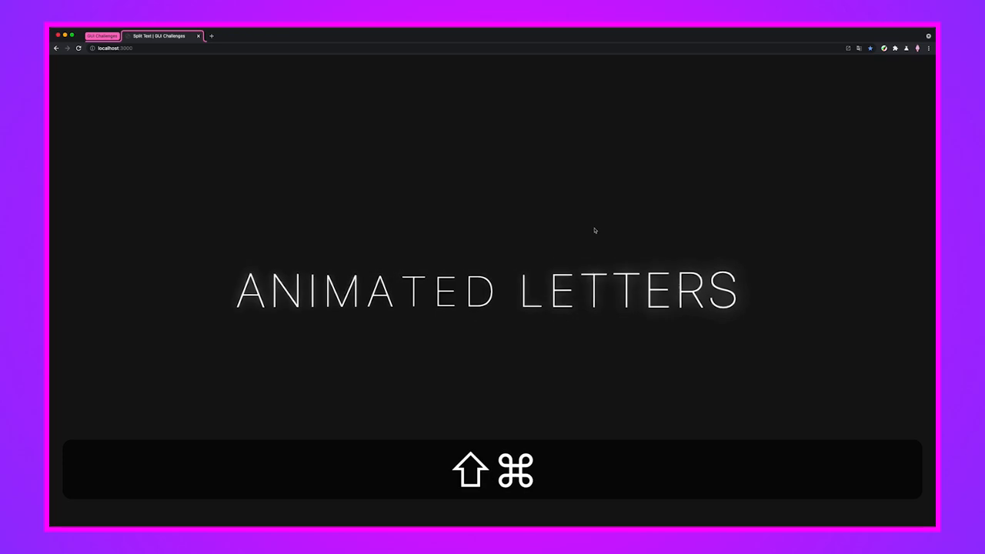
# - Pick the heading's letter T with the element picker and dismiss the easing curve editor
pyautogui.press('super+shift+c')
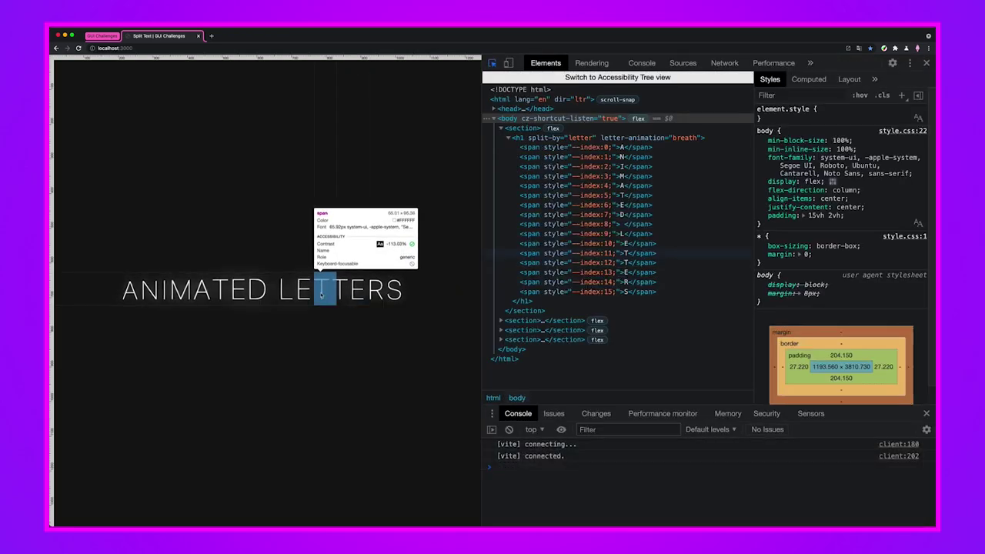
pyautogui.click(324, 291)
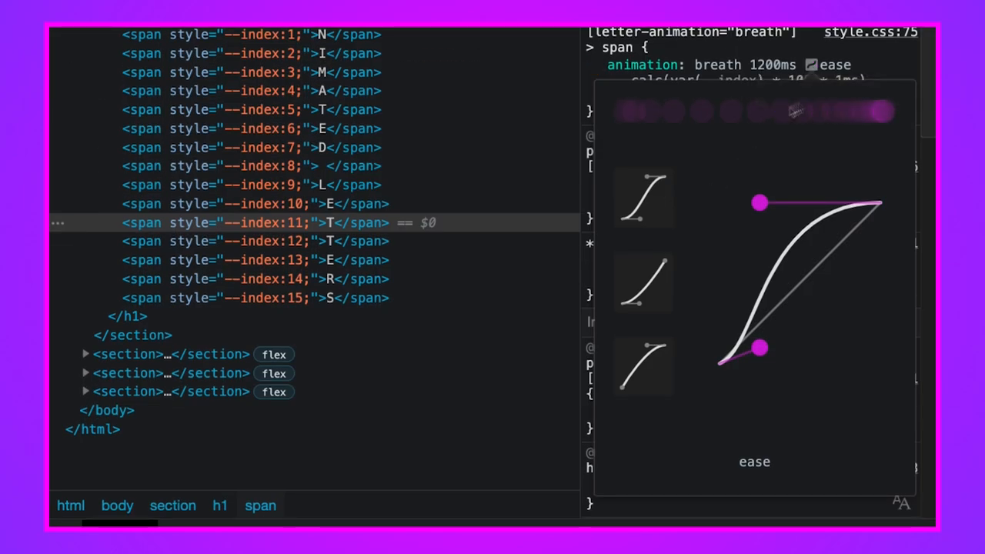
pyautogui.press('Escape')
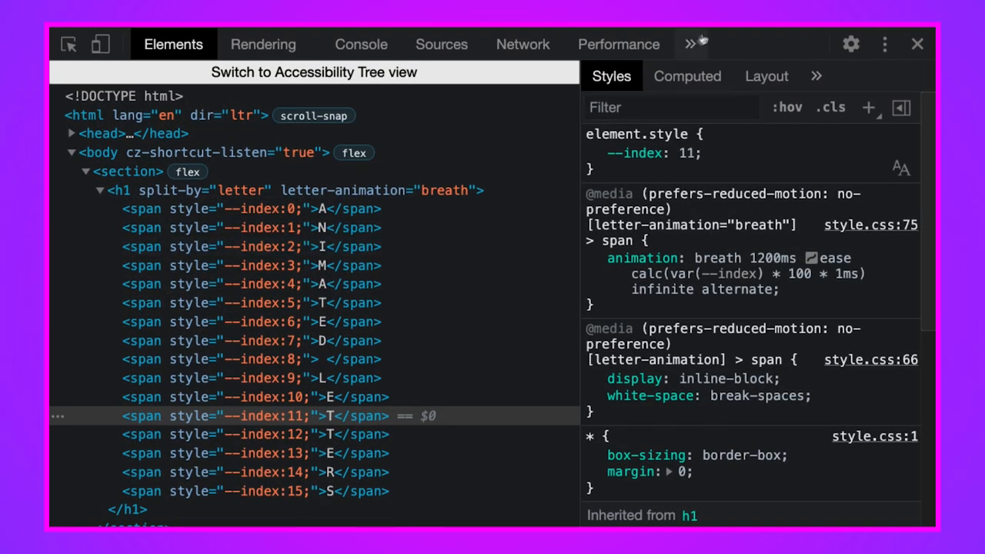
# - Bring up the Animations panel from the additional DevTools panels menu
pyautogui.click(691, 44)
pyautogui.click(706, 123)
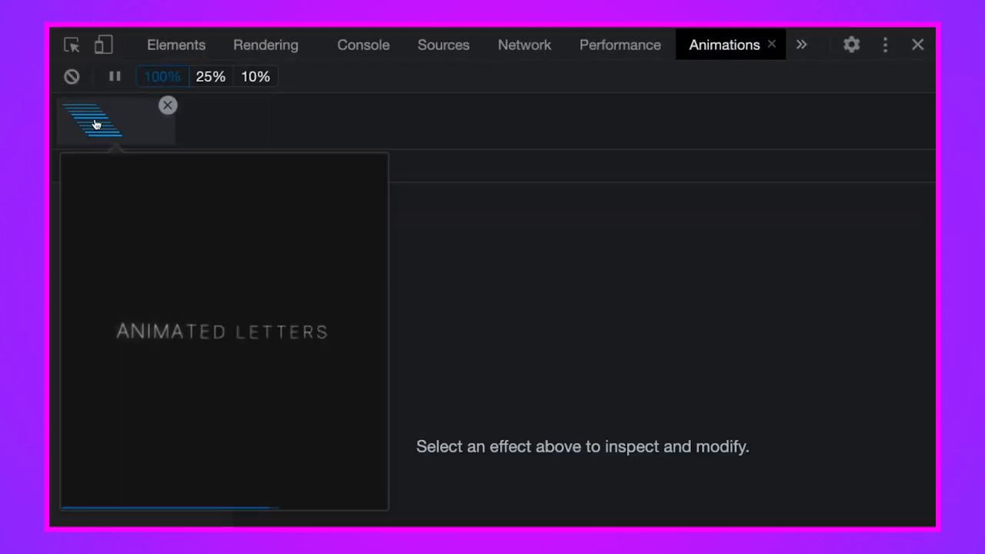
# - Scrub the captured breath animation group through about 1.1, 1.6 and 2.86 seconds
pyautogui.click(95, 123)
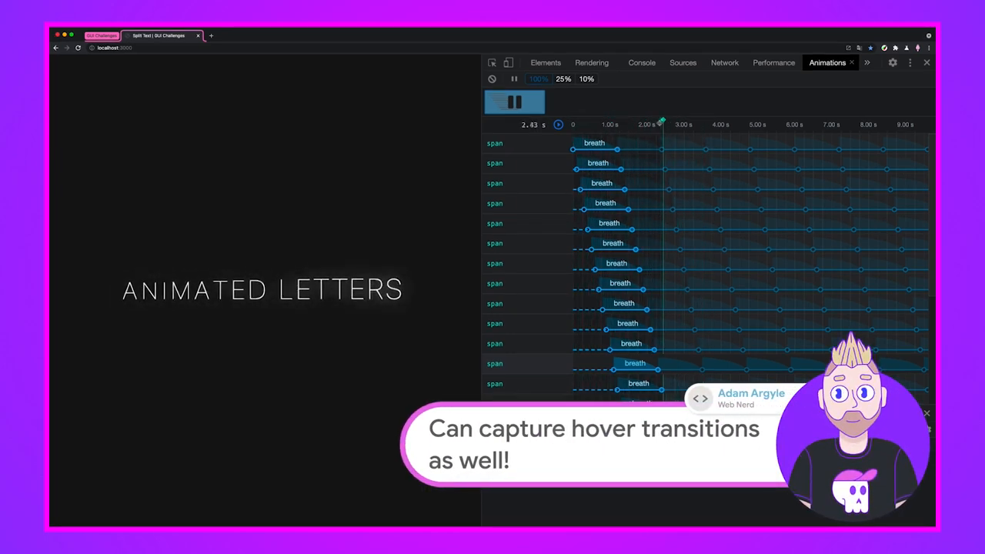
pyautogui.moveTo(660, 123); pyautogui.dragTo(611, 123)
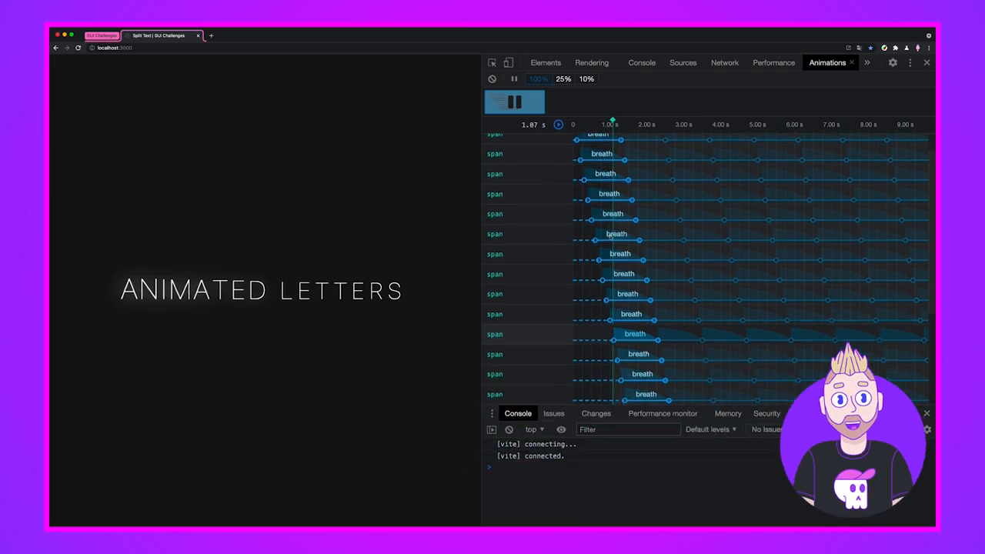
pyautogui.scroll(-3, 612, 123)
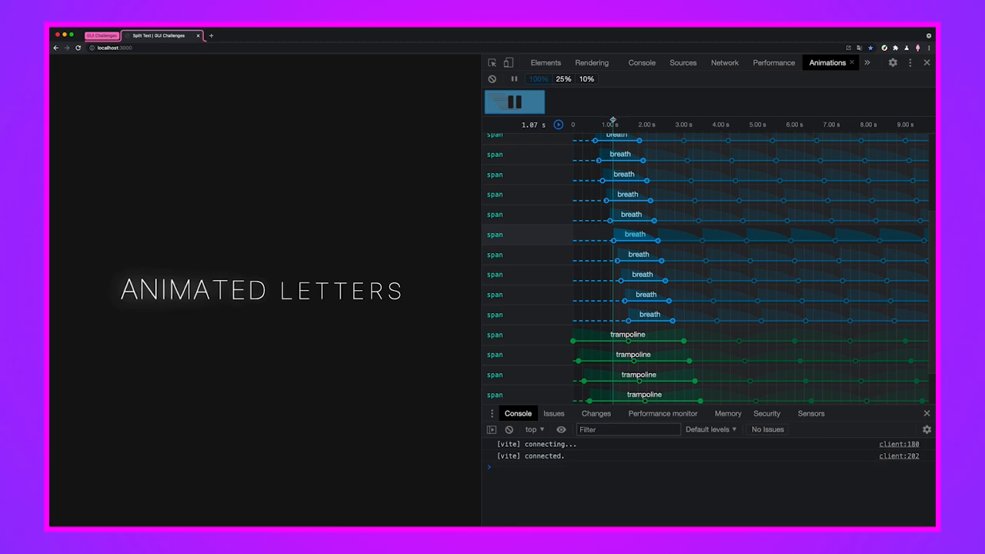
pyautogui.moveTo(614, 123); pyautogui.dragTo(628, 123)
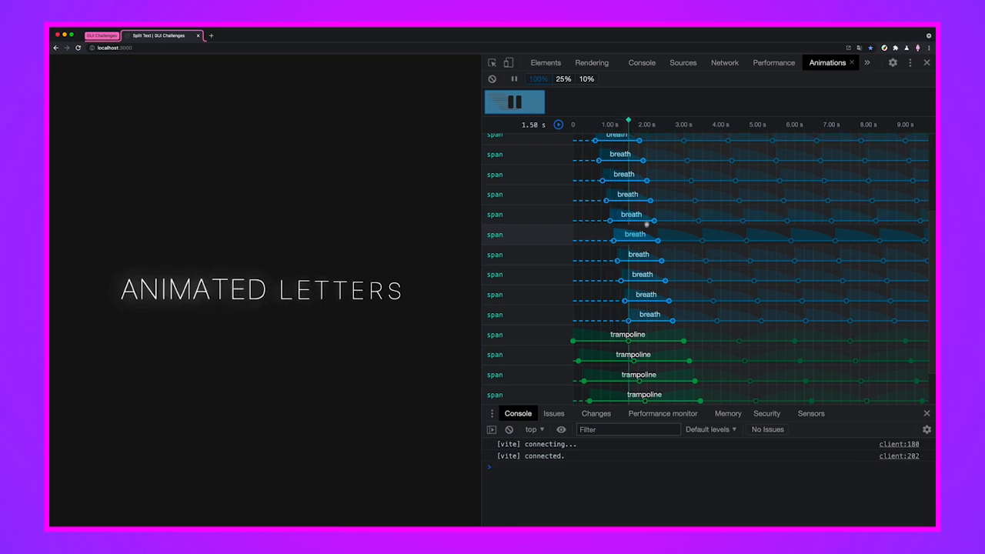
pyautogui.scroll(-3, 646, 225)
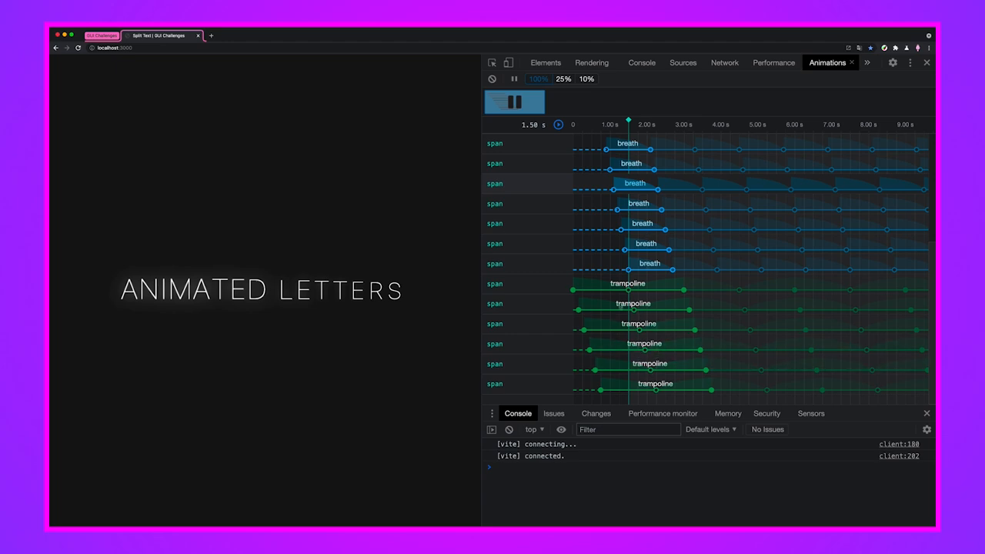
pyautogui.scroll(-5, 343, 275)
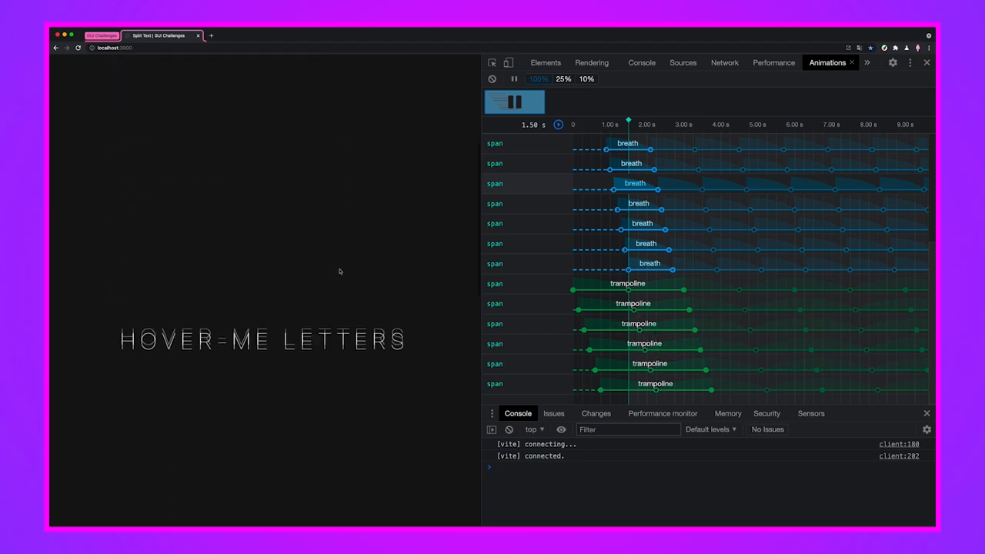
pyautogui.scroll(-5, 342, 275)
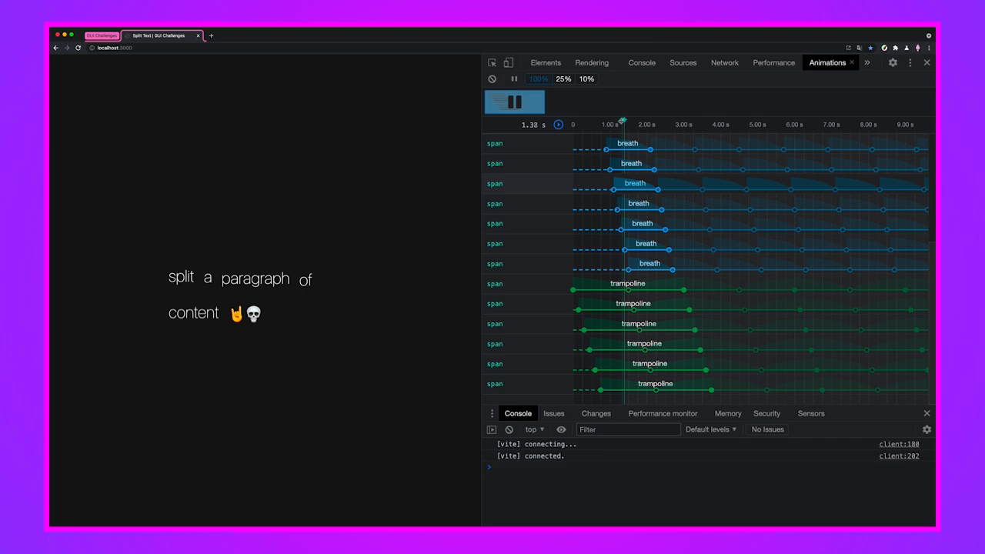
pyautogui.moveTo(628, 122)
pyautogui.mouseDown()
pyautogui.moveTo(738, 121)
pyautogui.moveTo(562, 123)
pyautogui.mouseUp()
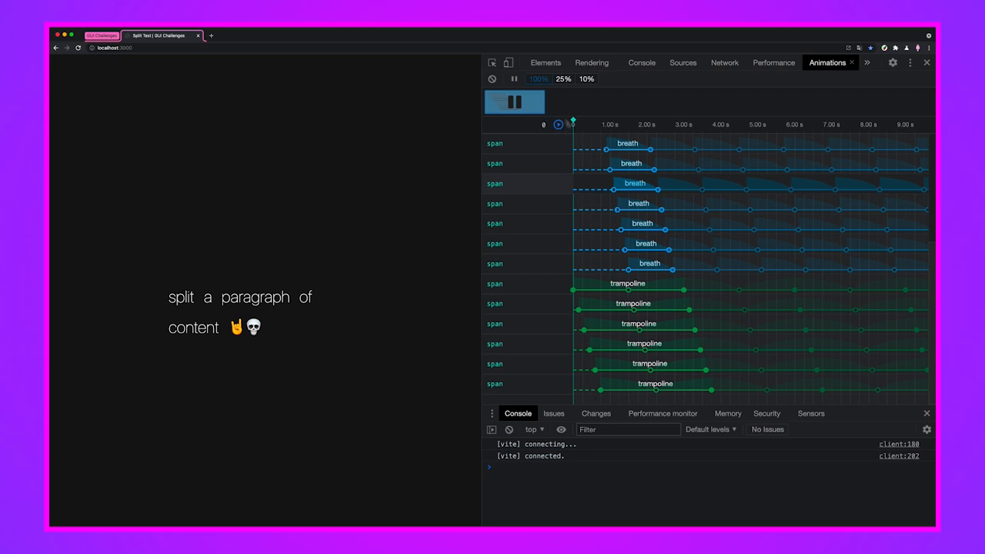
# - Replay the captured letter animations and return to the Elements tree
pyautogui.click(514, 102)
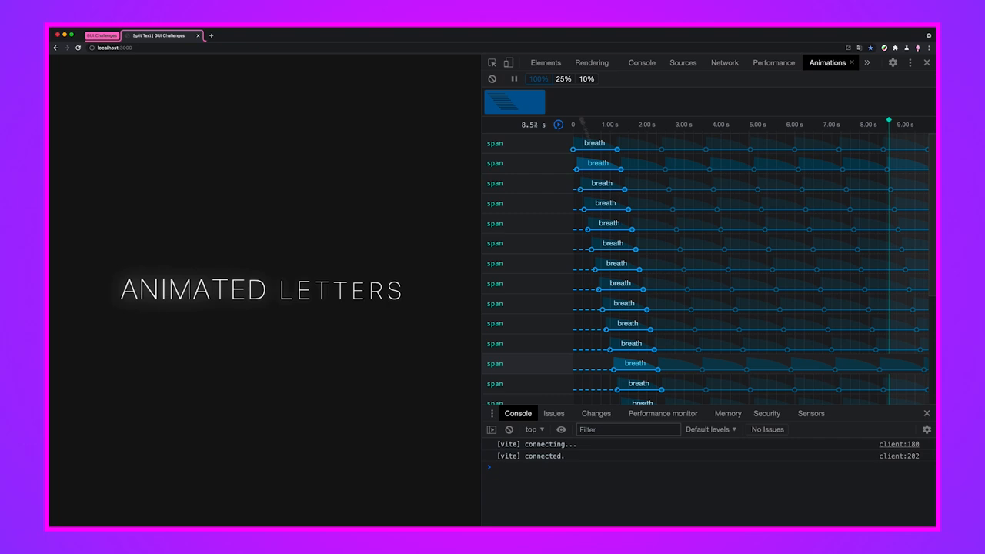
pyautogui.click(545, 62)
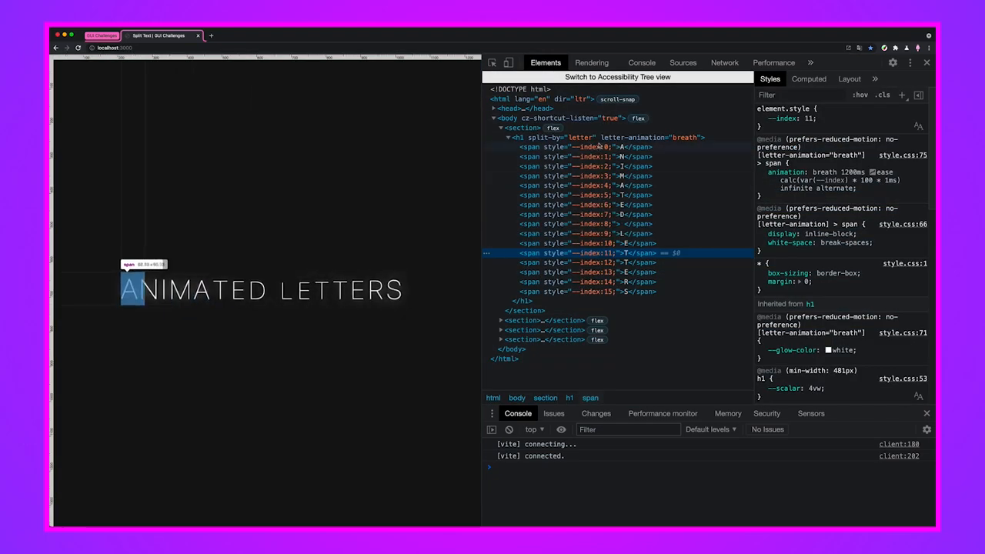
# - Select the h1 heading to view its styles, then switch to style.css in the editor
pyautogui.click(599, 137)
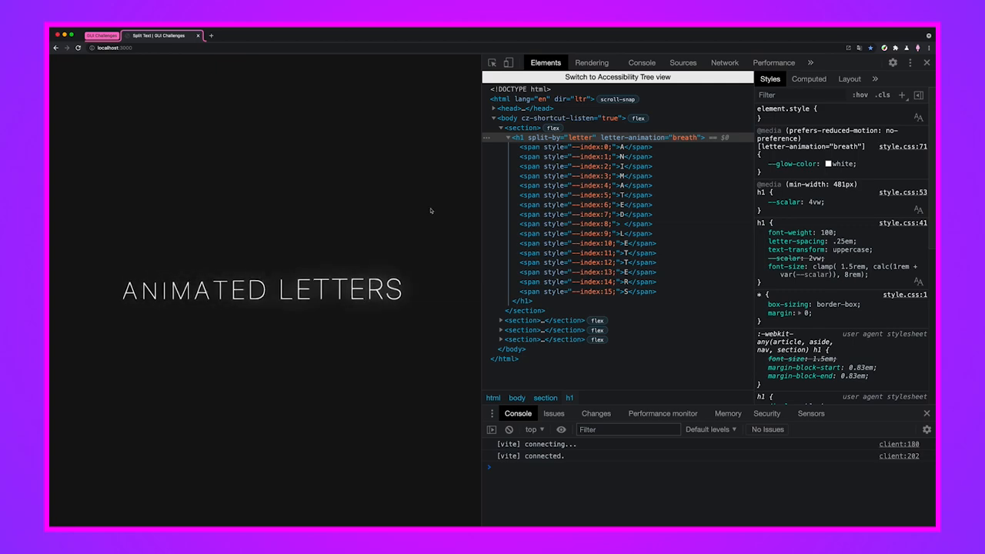
pyautogui.press('super+Tab')
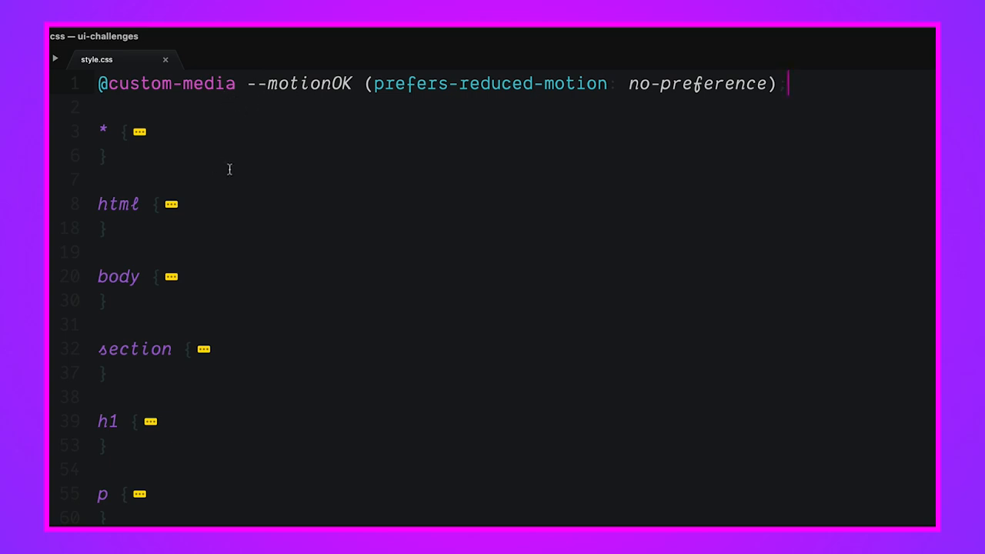
pyautogui.scroll(-5, 229, 169)
pyautogui.scroll(-5, 228, 169)
pyautogui.scroll(-4, 229, 169)
pyautogui.scroll(-2, 229, 169)
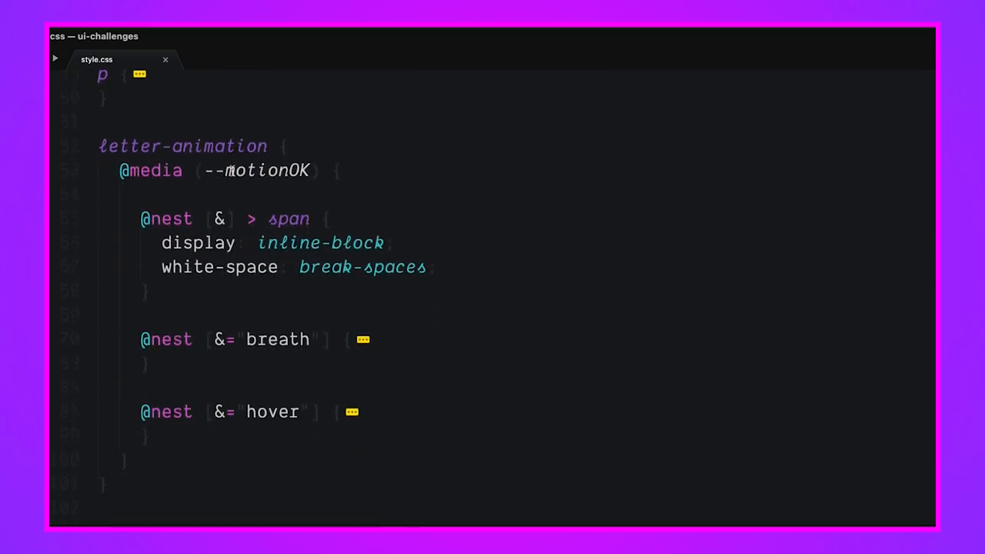
pyautogui.scroll(-1, 230, 169)
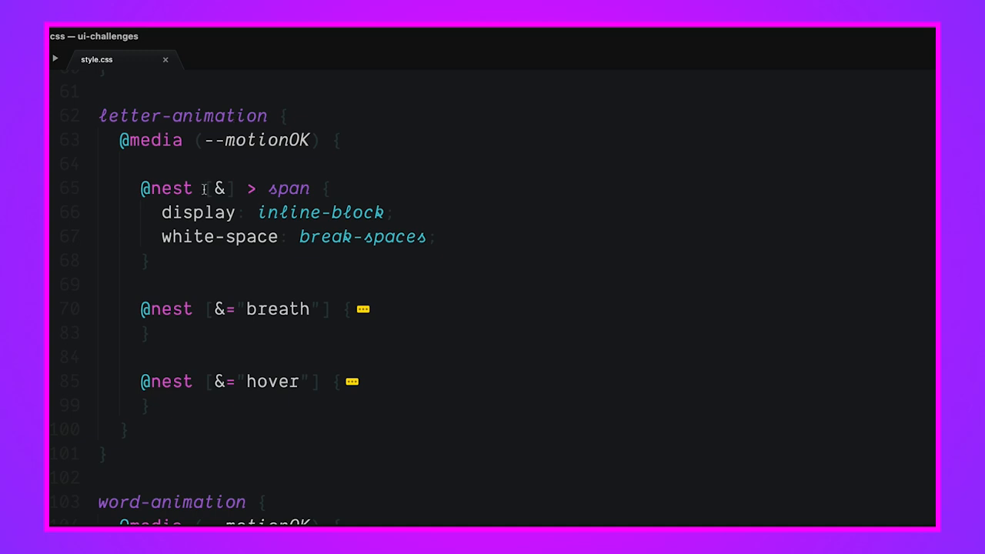
# - Walk the > span rule's declarations and unfold the nested breath animation block
pyautogui.click(233, 188)
pyautogui.click(230, 212)
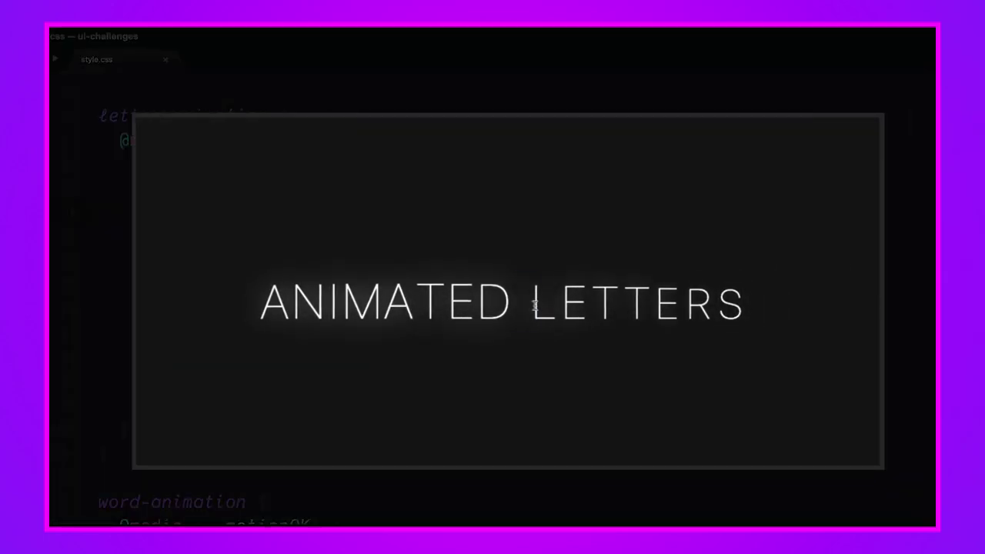
pyautogui.doubleClick(527, 301)
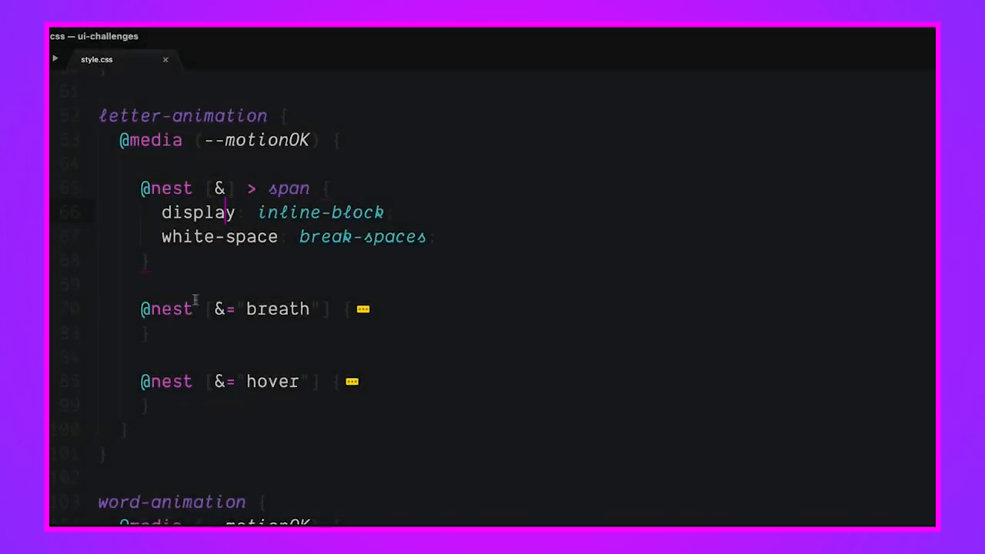
pyautogui.scroll(-3, 195, 299)
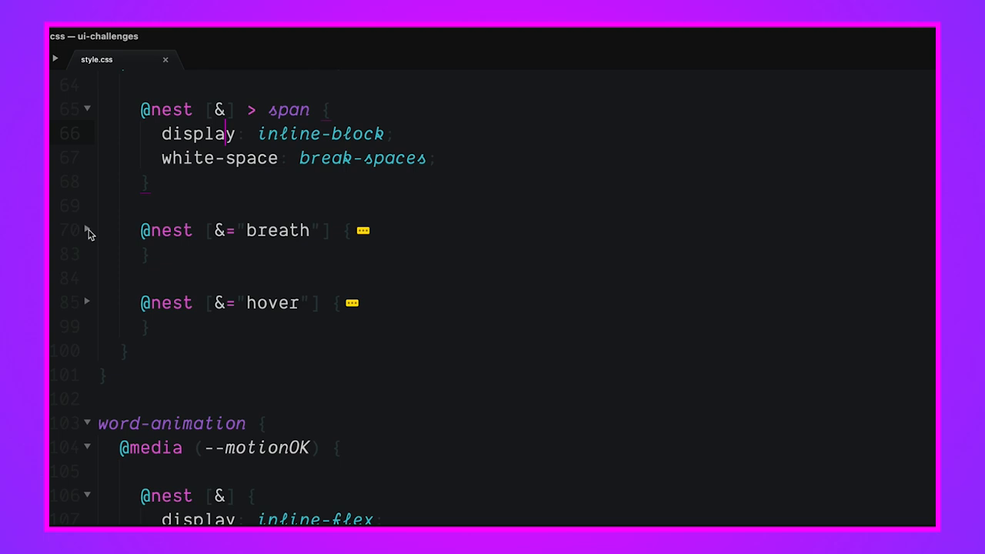
pyautogui.click(87, 232)
pyautogui.scroll(-2, 216, 192)
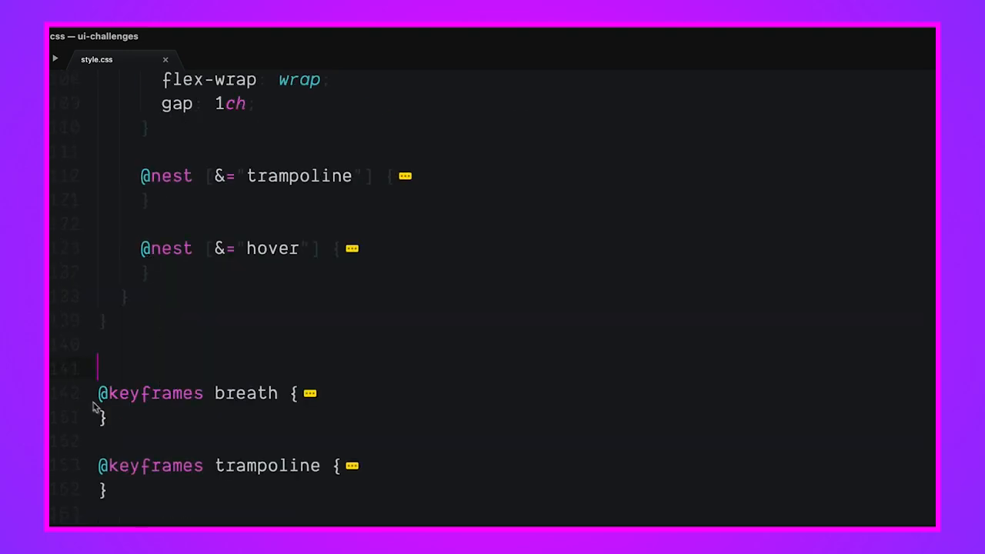
pyautogui.click(91, 393)
pyautogui.scroll(-3, 185, 308)
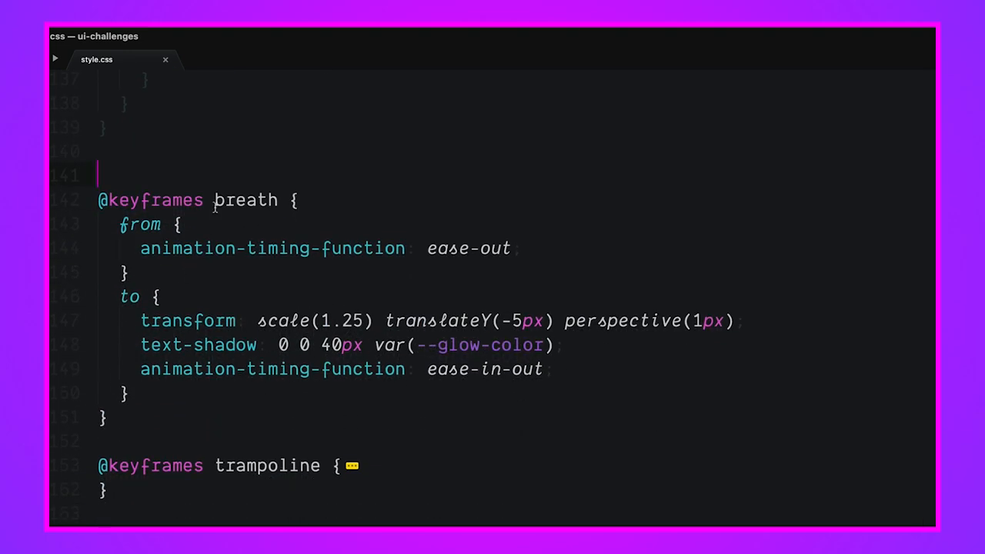
pyautogui.click(198, 225)
pyautogui.click(184, 294)
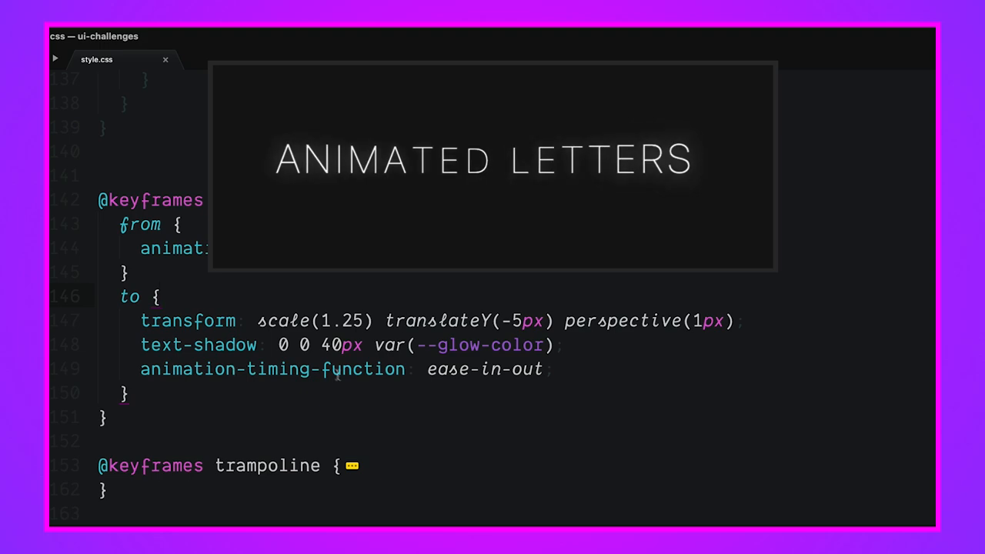
# - Return to the demo page and toggle element inspection on and off over the letters
pyautogui.hotkey('alt', 'Tab')
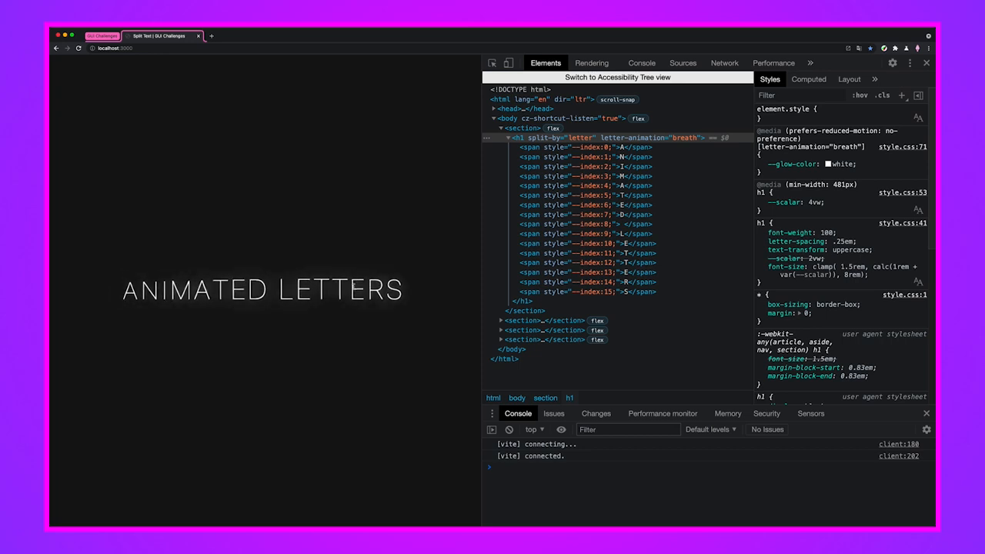
pyautogui.hotkey('ctrl', 'shift', 'c')
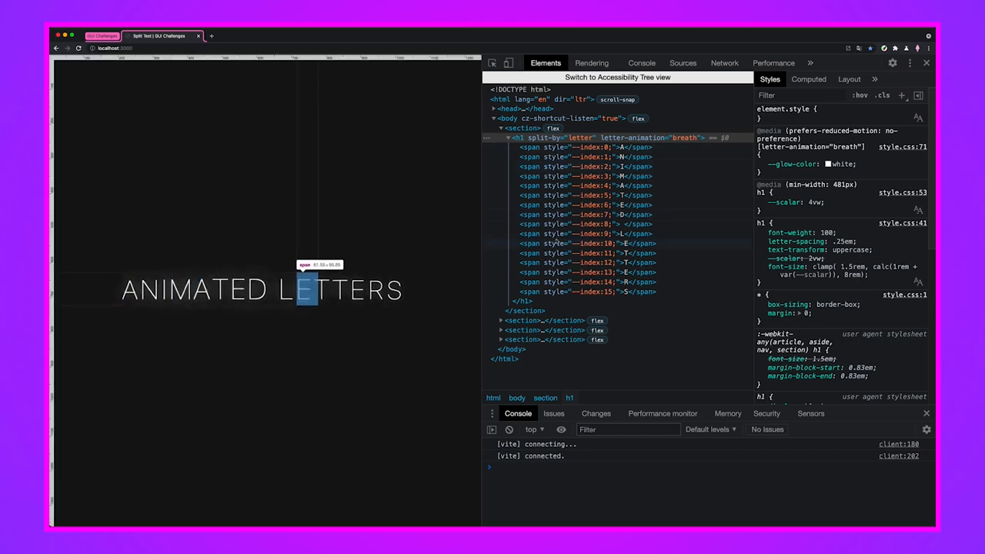
pyautogui.hotkey('ctrl', 'shift', 'c')
pyautogui.scroll(-3, 391, 186)
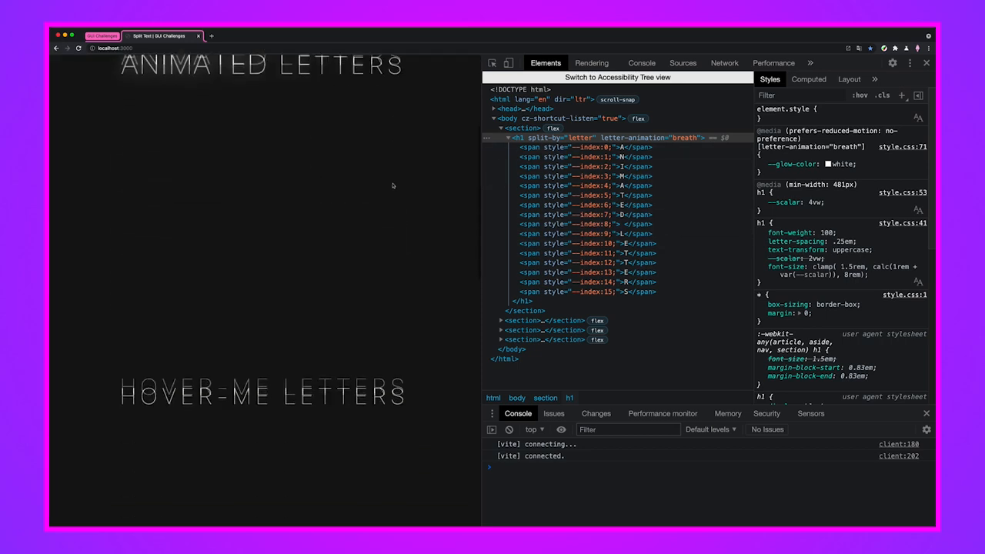